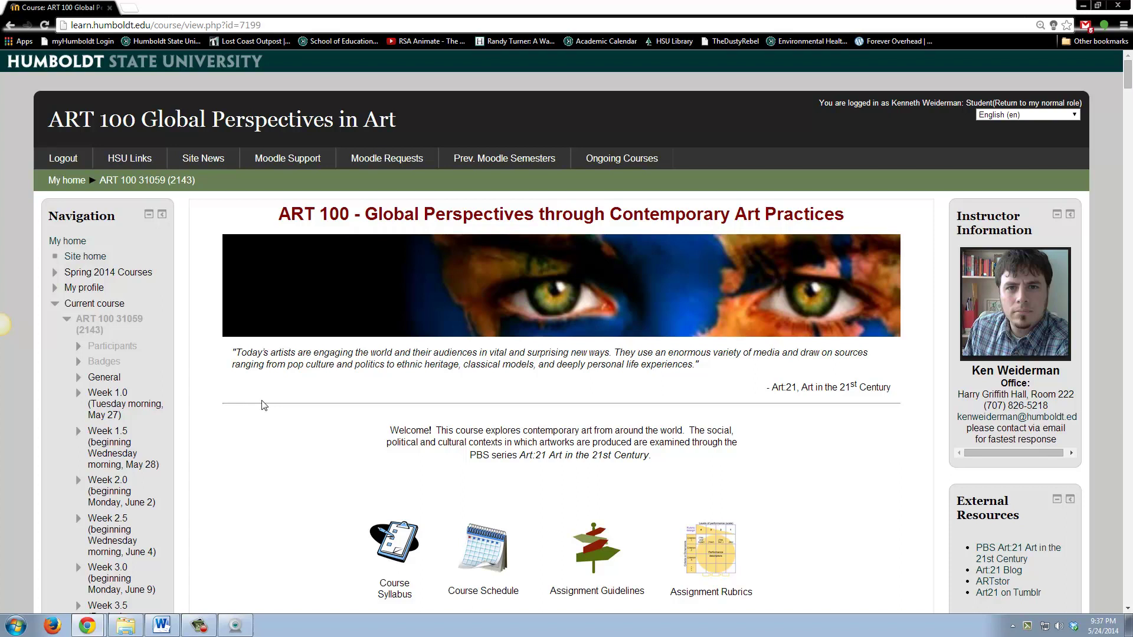
# Step: Scroll the course page and highlight the instructions about adding images to forum posts
pyautogui.scroll(-4, 255, 400)
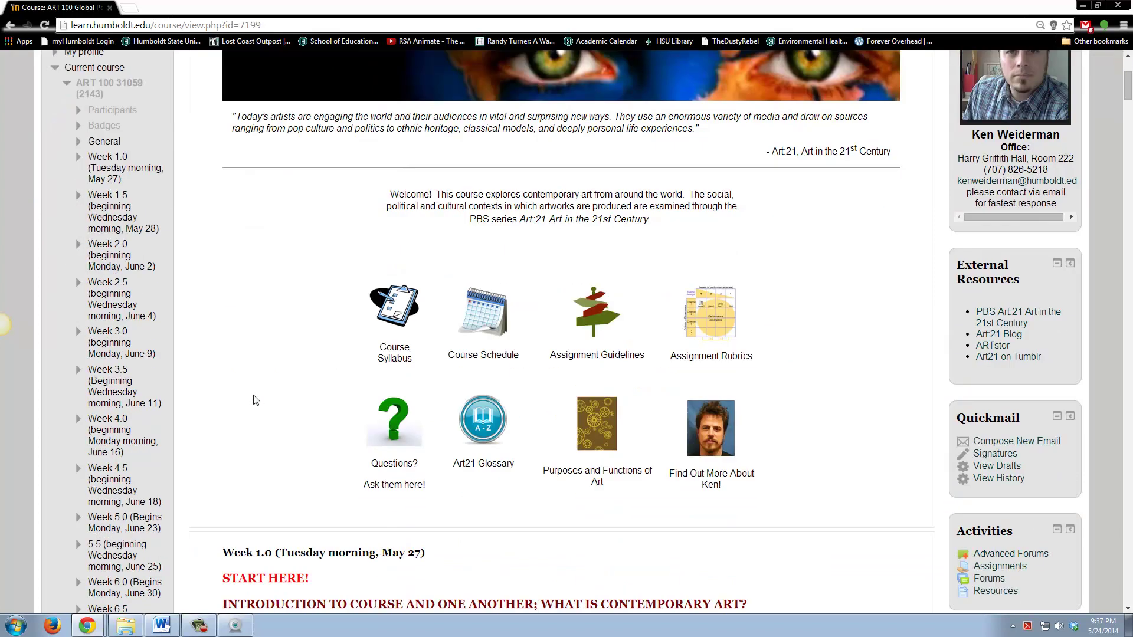
pyautogui.scroll(-3, 255, 400)
pyautogui.scroll(-2, 255, 400)
pyautogui.scroll(-3, 258, 397)
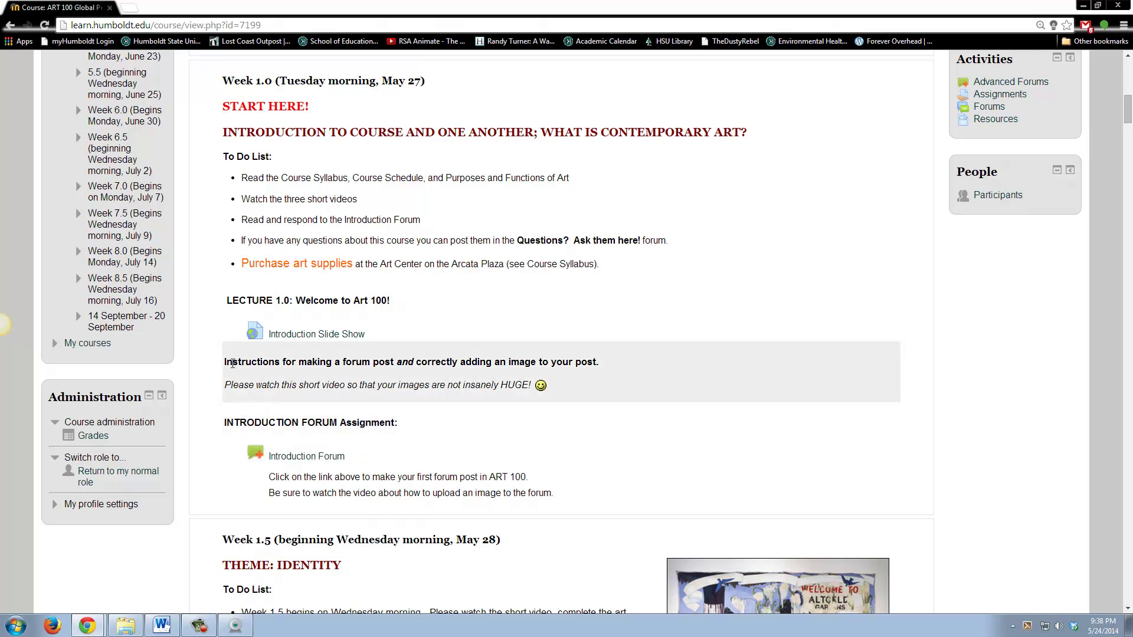
pyautogui.moveTo(227, 362); pyautogui.dragTo(602, 371)
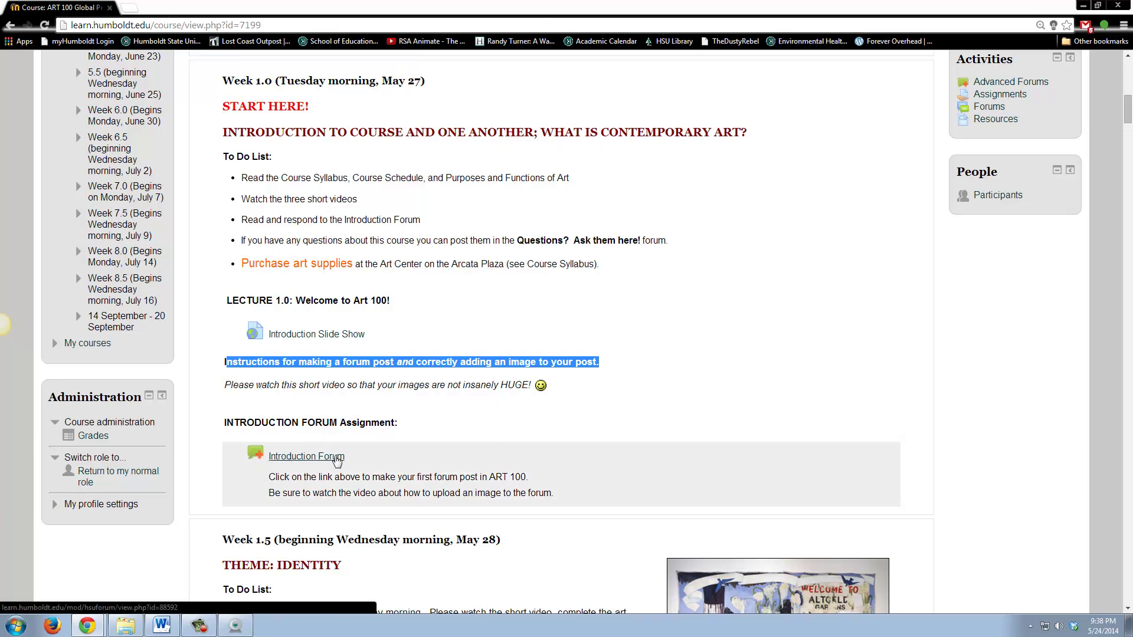
# Step: Open the Introduction Forum and highlight the instructor's prompt list
pyautogui.click(337, 461)
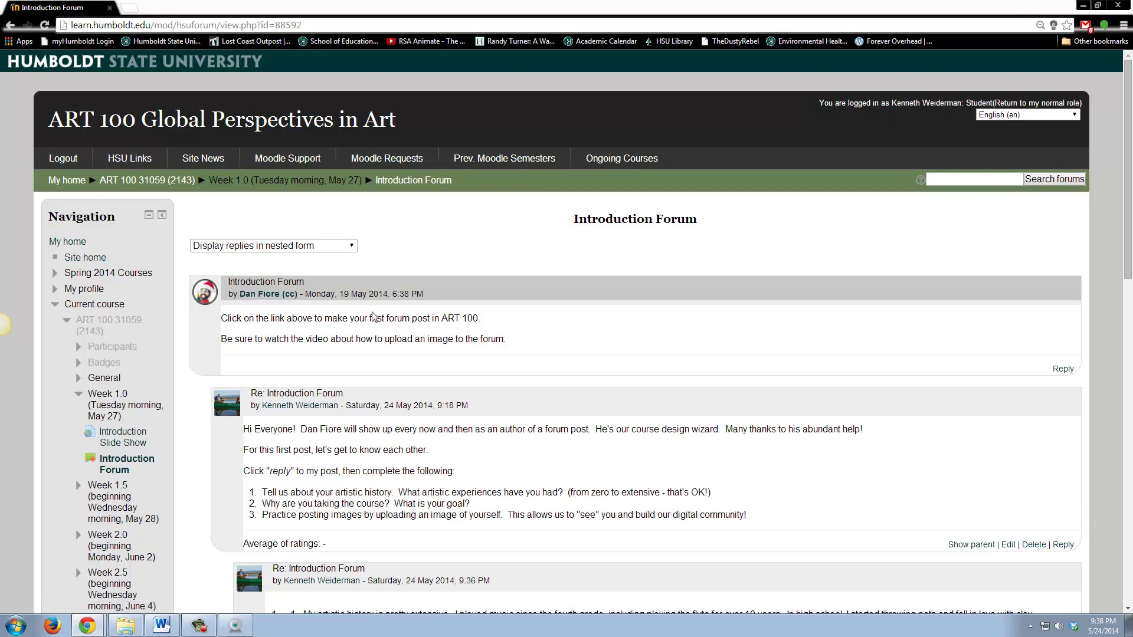
pyautogui.scroll(-1, 477, 313)
pyautogui.scroll(-1, 477, 308)
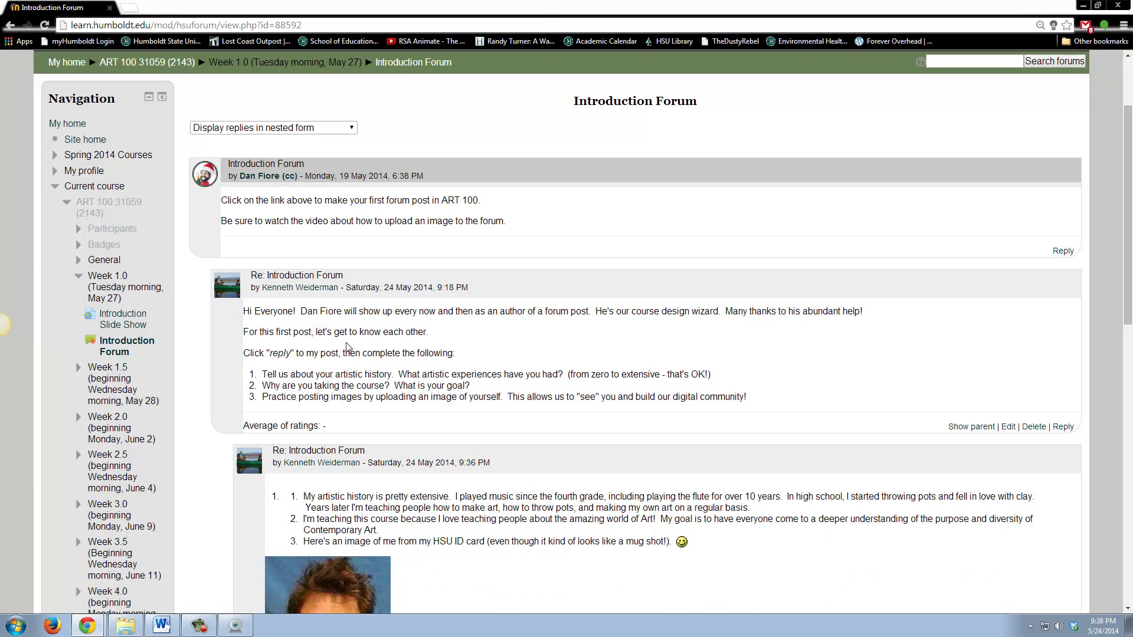
pyautogui.scroll(-1, 414, 345)
pyautogui.scroll(-1, 416, 345)
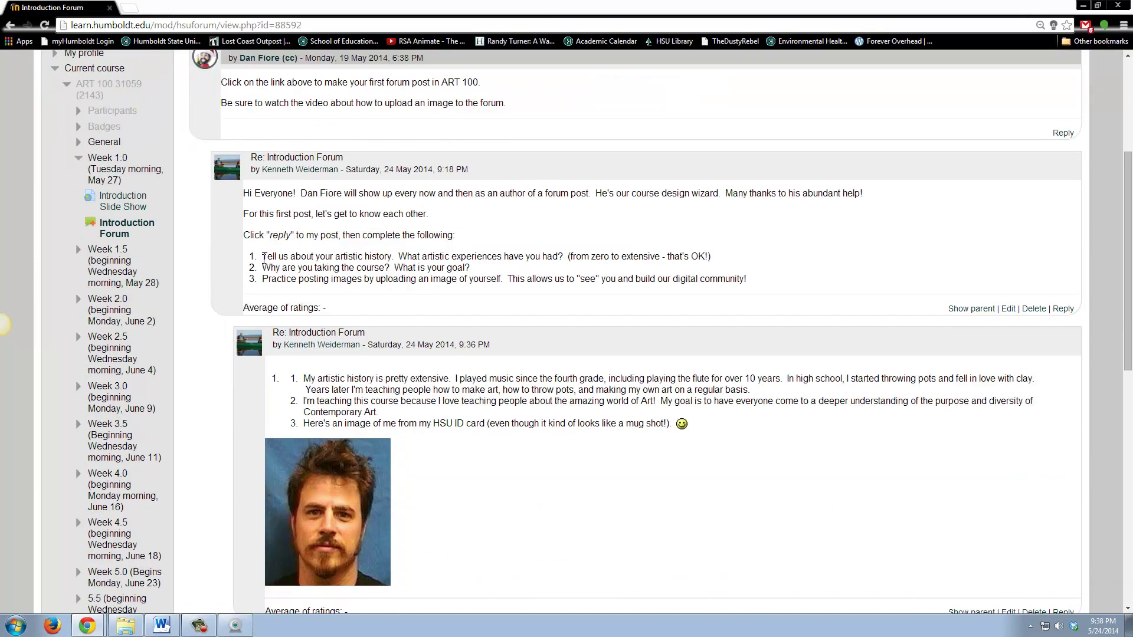
pyautogui.moveTo(267, 256); pyautogui.dragTo(761, 298)
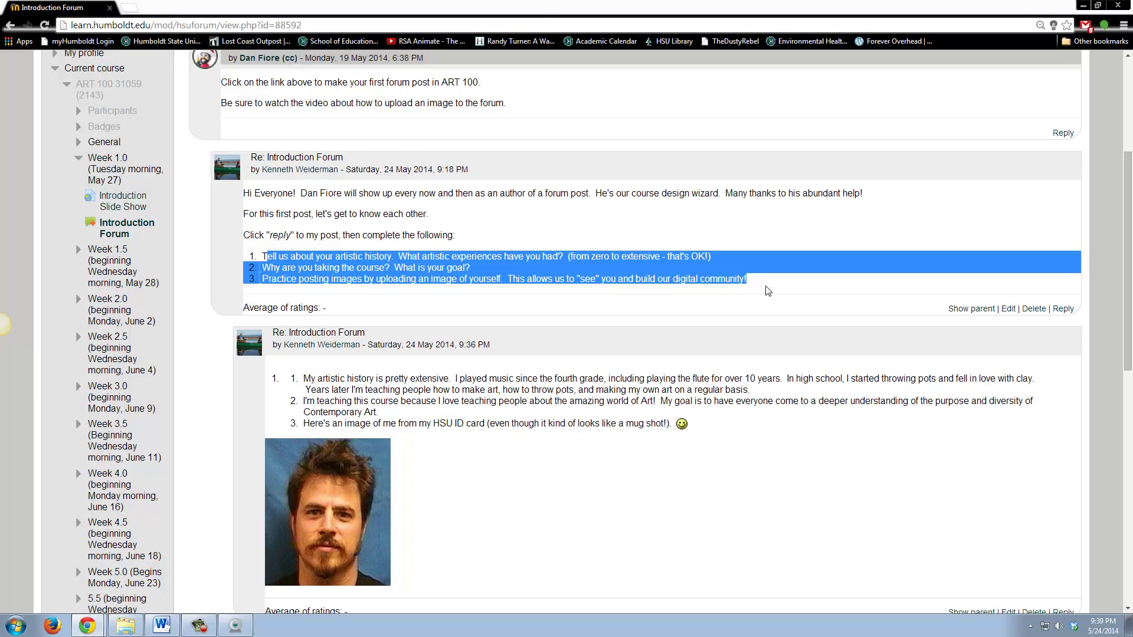
# Step: Highlight the sample reply's numbered answers, then clear the highlight
pyautogui.scroll(-2, 770, 292)
pyautogui.scroll(-1, 772, 295)
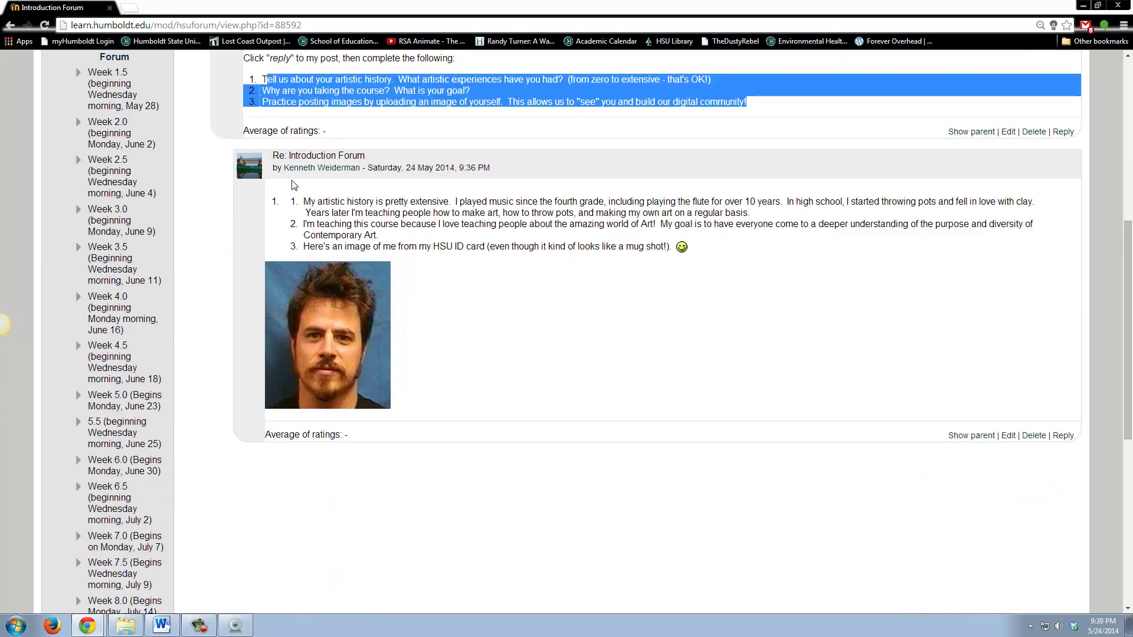
pyautogui.moveTo(311, 201); pyautogui.dragTo(549, 248)
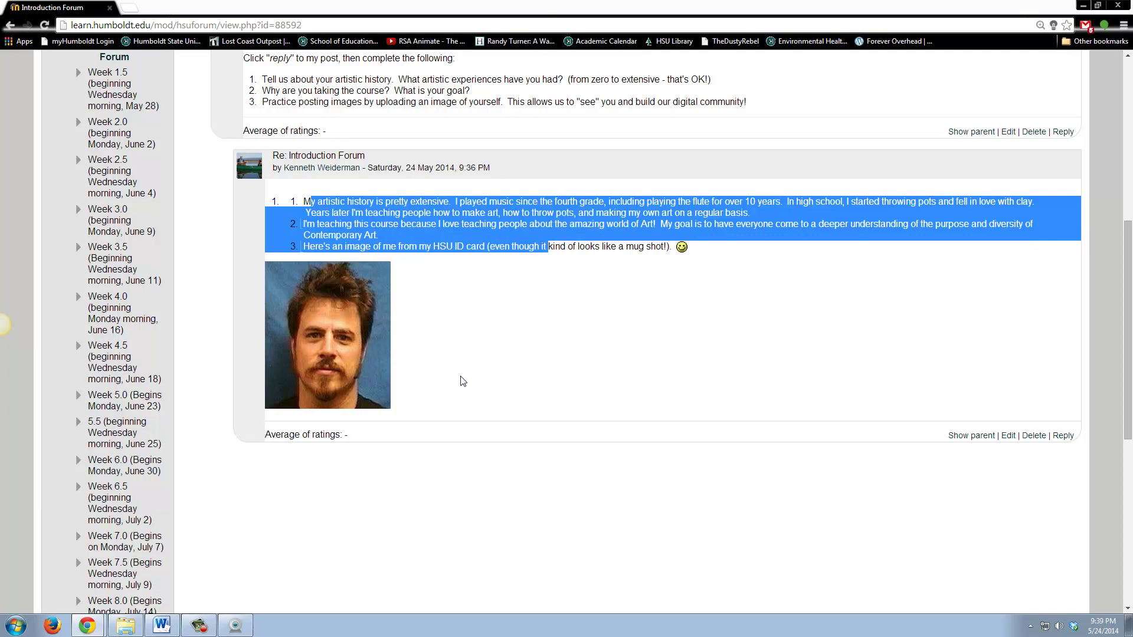
pyautogui.click(487, 359)
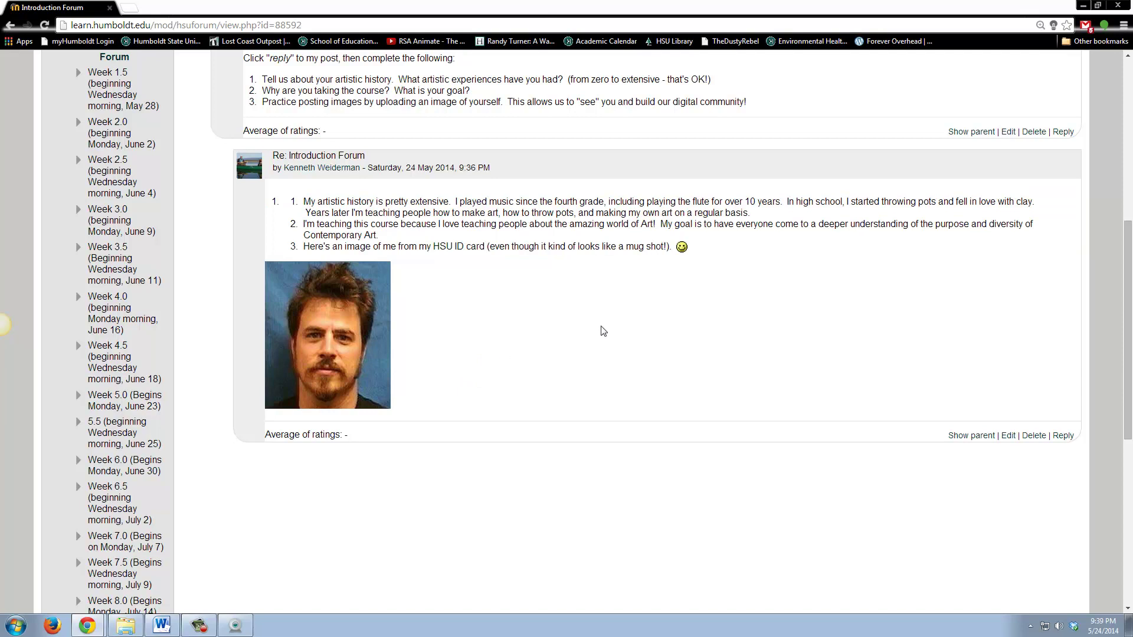
pyautogui.scroll(2, 798, 362)
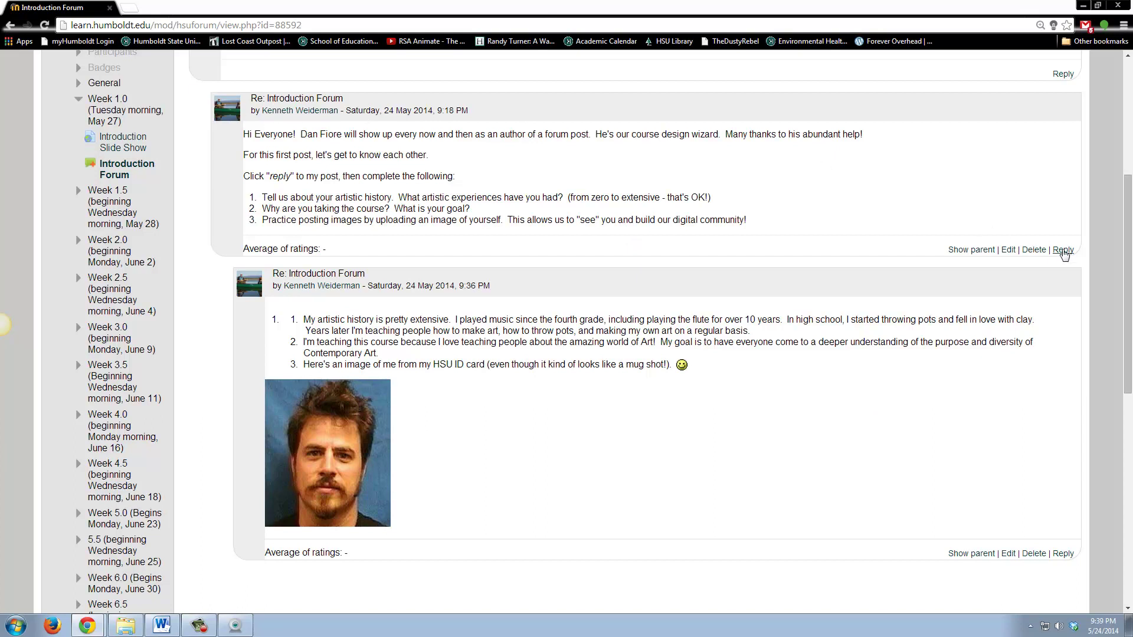
# Step: Start a reply to the prompt post with a numbered list in the message
pyautogui.click(1063, 250)
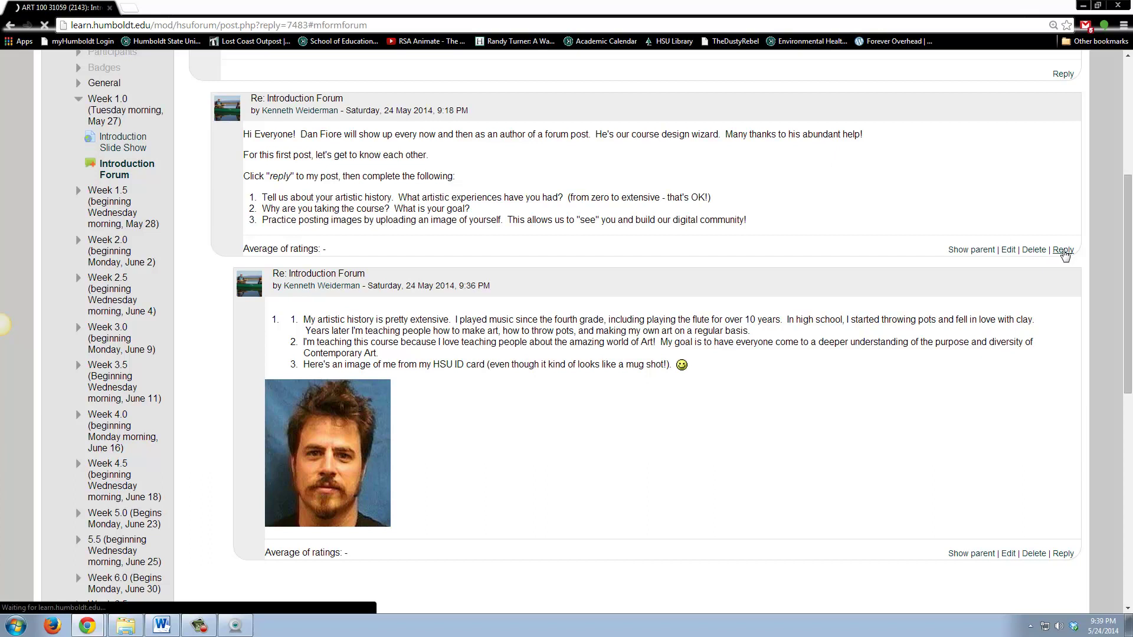
pyautogui.scroll(-2, 286, 381)
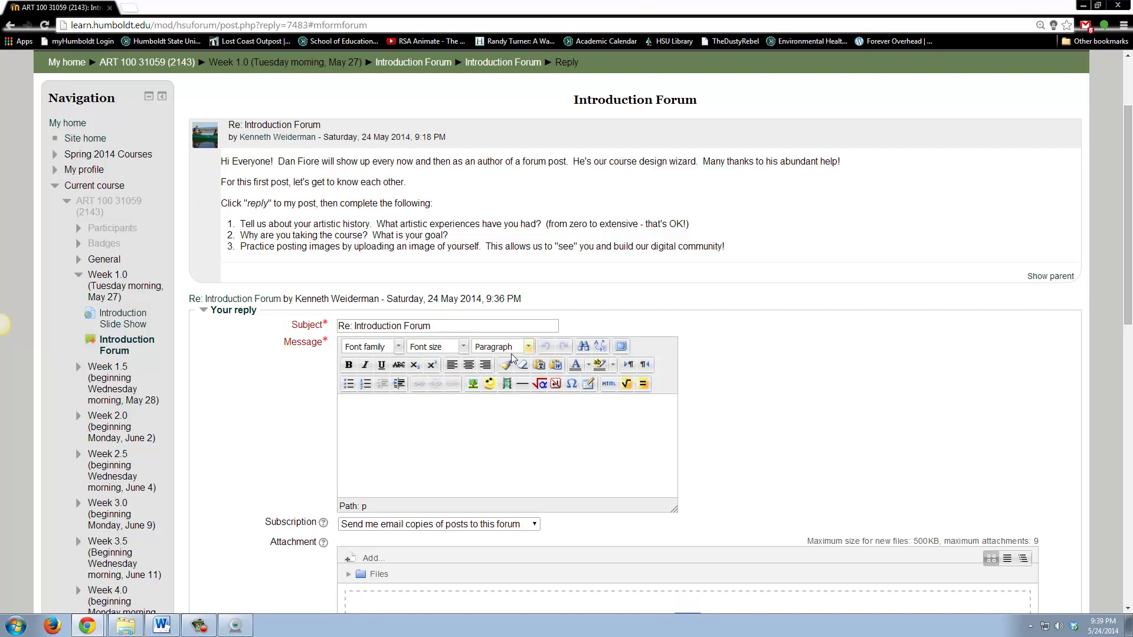
pyautogui.scroll(-1, 507, 357)
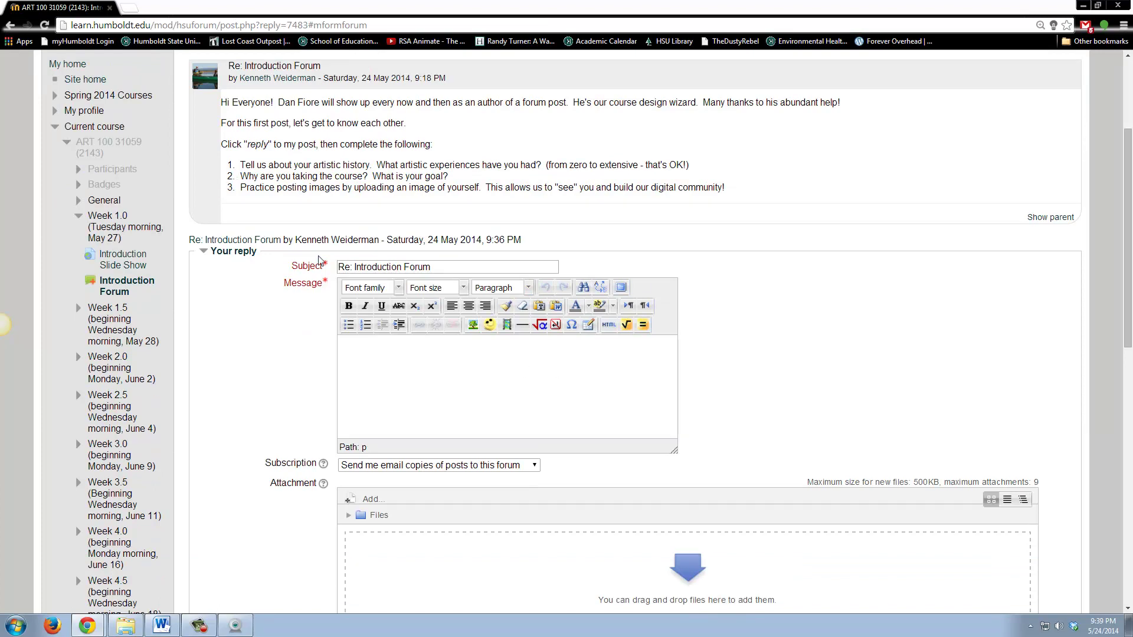
pyautogui.click(365, 325)
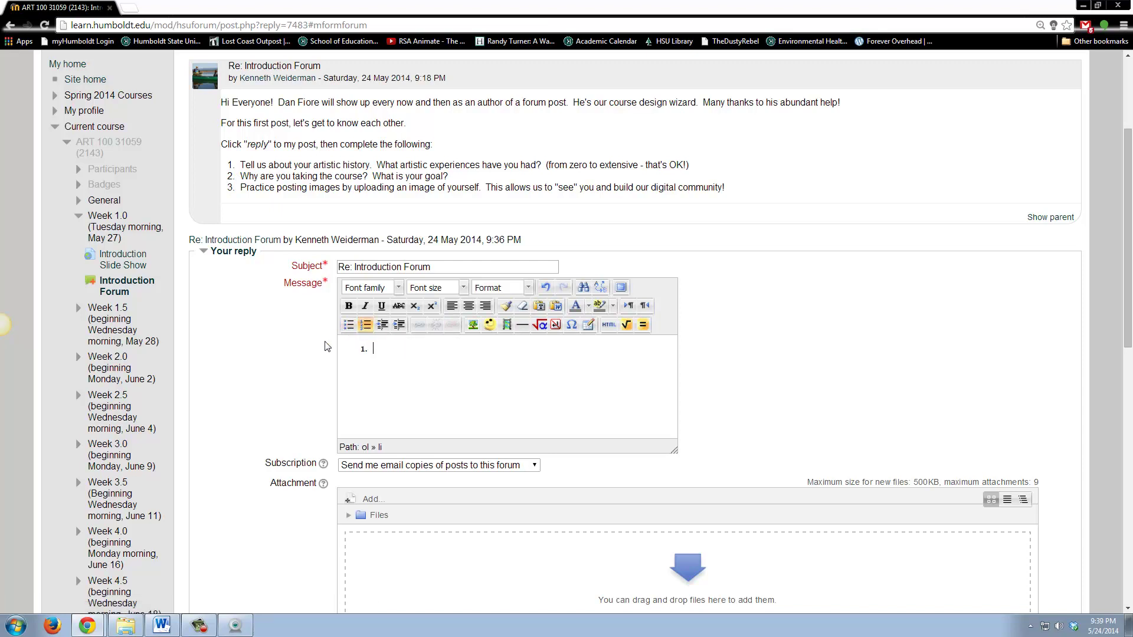
# Step: Write items 'my artistic history' and 'I'm taking this course because...', then add an empty third item
pyautogui.write('my')
pyautogui.write(' artisi')
pyautogui.write('tic')
pyautogui.write('history')
pyautogui.write("i'm taking this ")
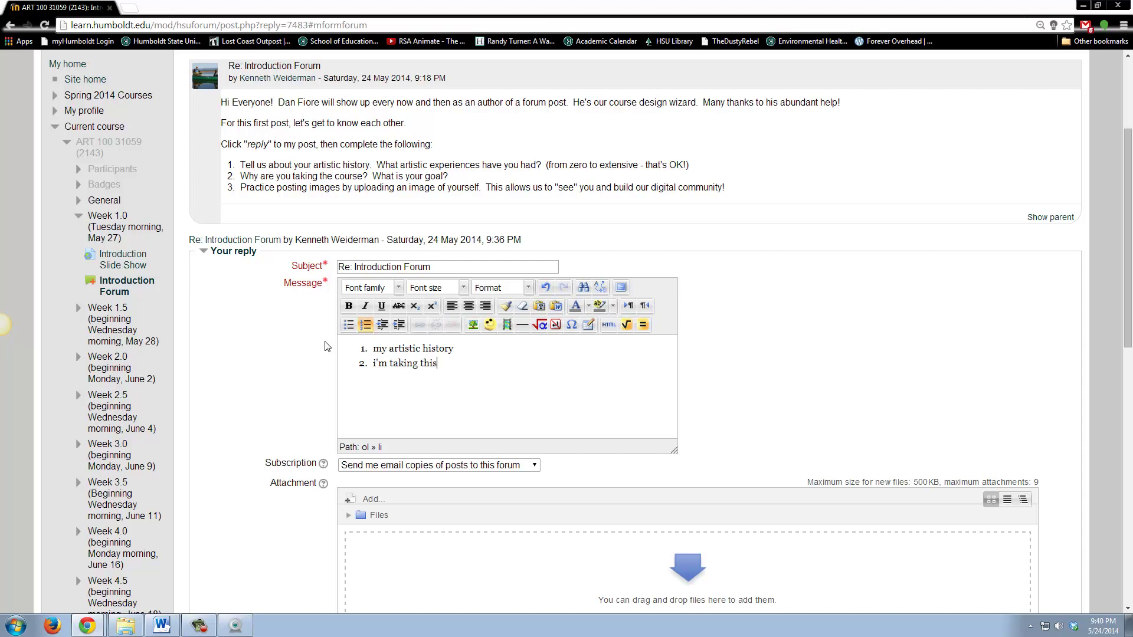
pyautogui.write('course becu')
pyautogui.write('ase')
pyautogui.press('BackSpace')
pyautogui.press('BackSpace')
pyautogui.press('BackSpace')
pyautogui.press('BackSpace')
pyautogui.write('ause...')
pyautogui.moveTo(376, 363); pyautogui.dragTo(374, 363)
pyautogui.write('I')
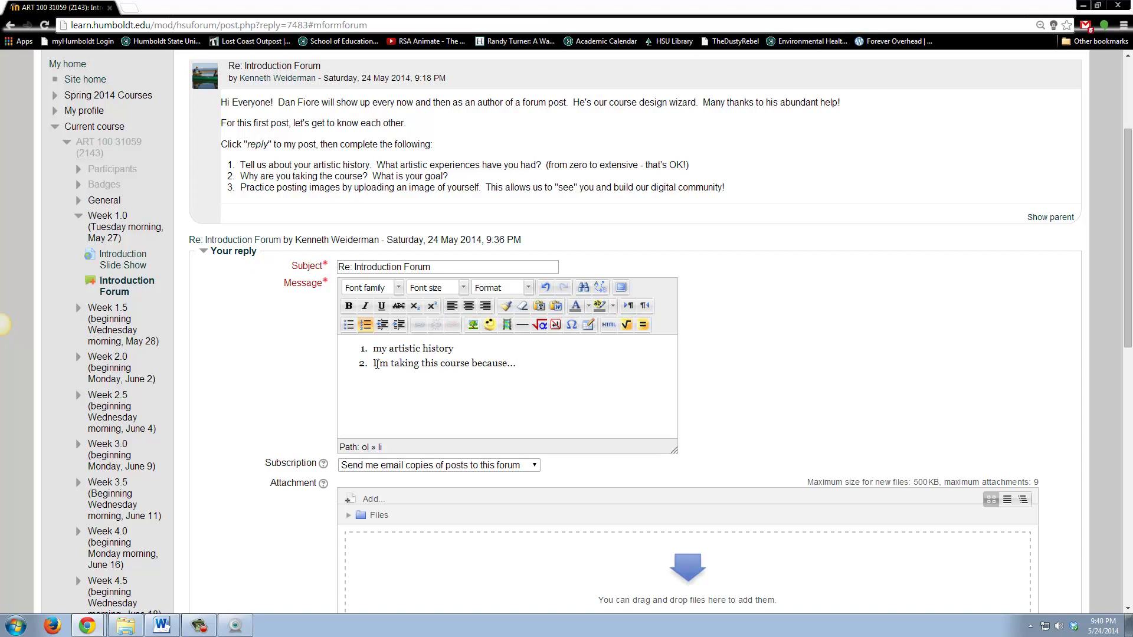
pyautogui.press('Return')
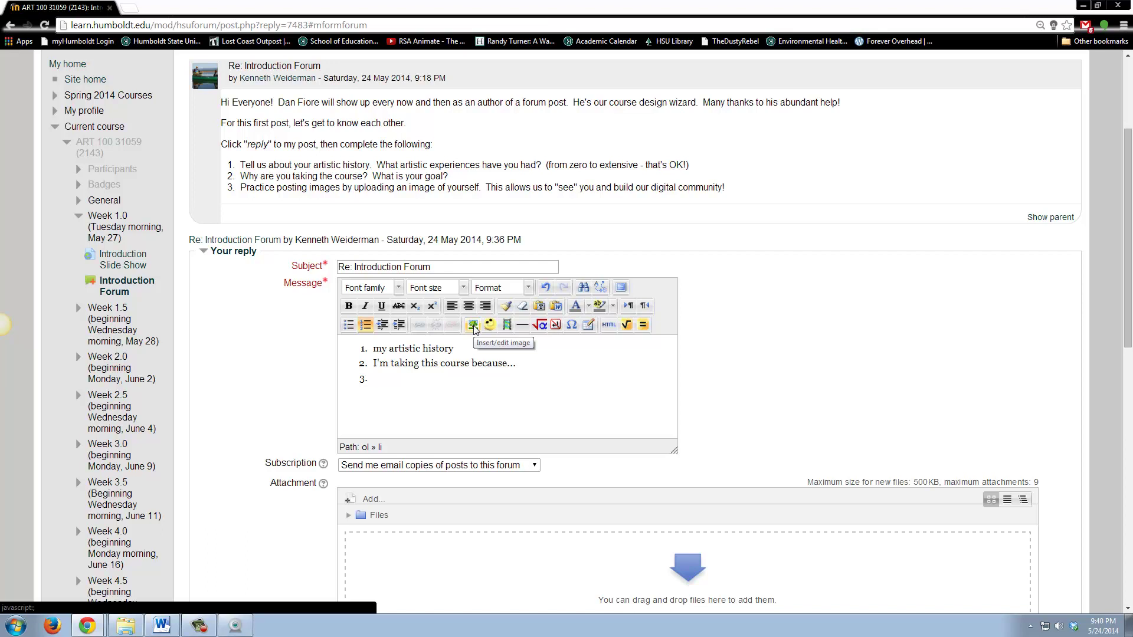
# Step: Open the image dialog's 'Find or upload an image...' file picker
pyautogui.click(473, 325)
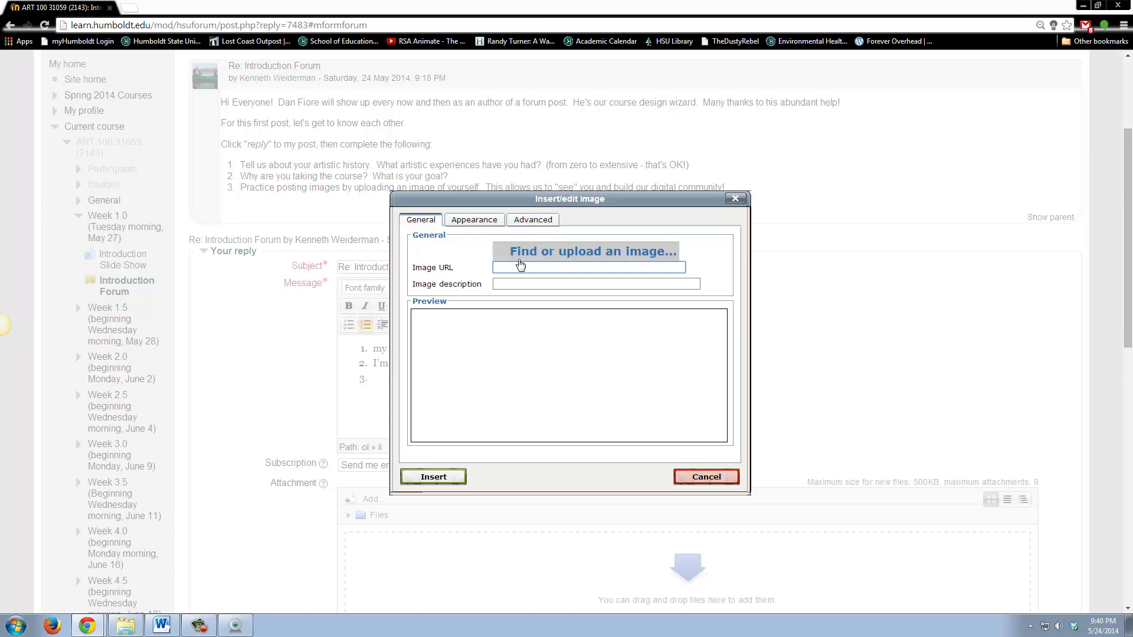
pyautogui.click(585, 254)
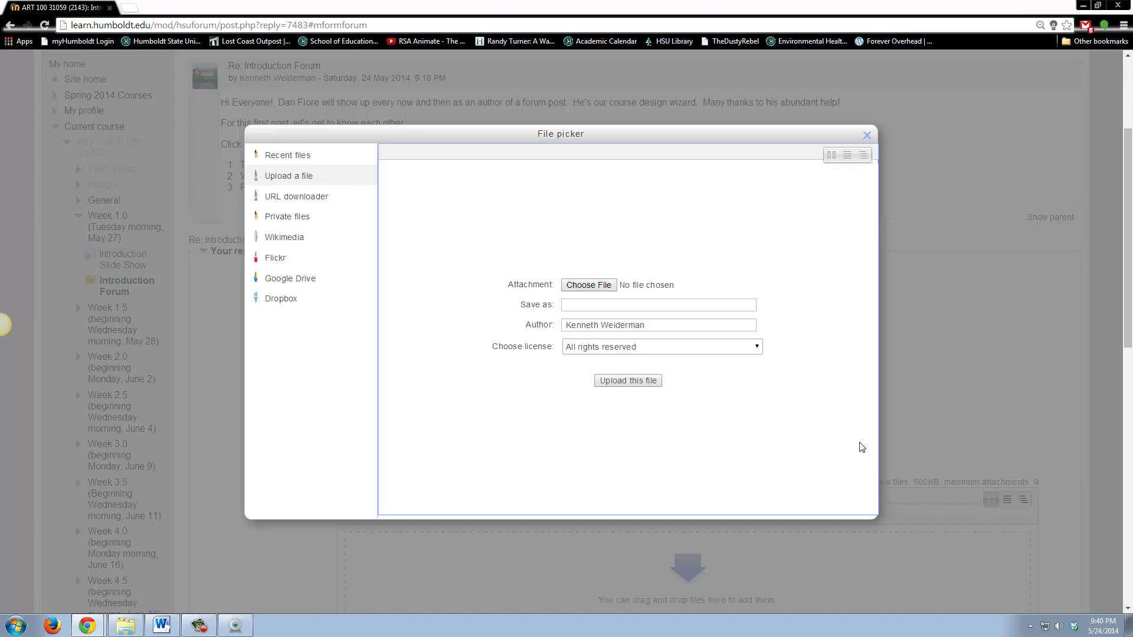
# Step: Choose 'good ken singing' from the computer and upload it
pyautogui.click(588, 285)
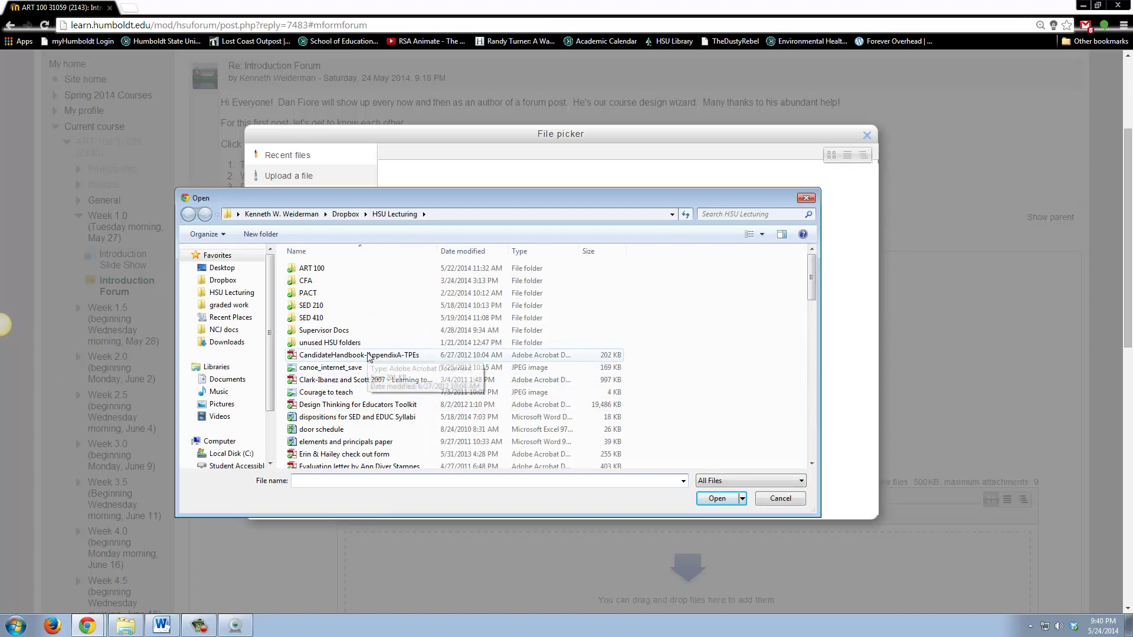
pyautogui.moveTo(812, 277); pyautogui.dragTo(812, 306)
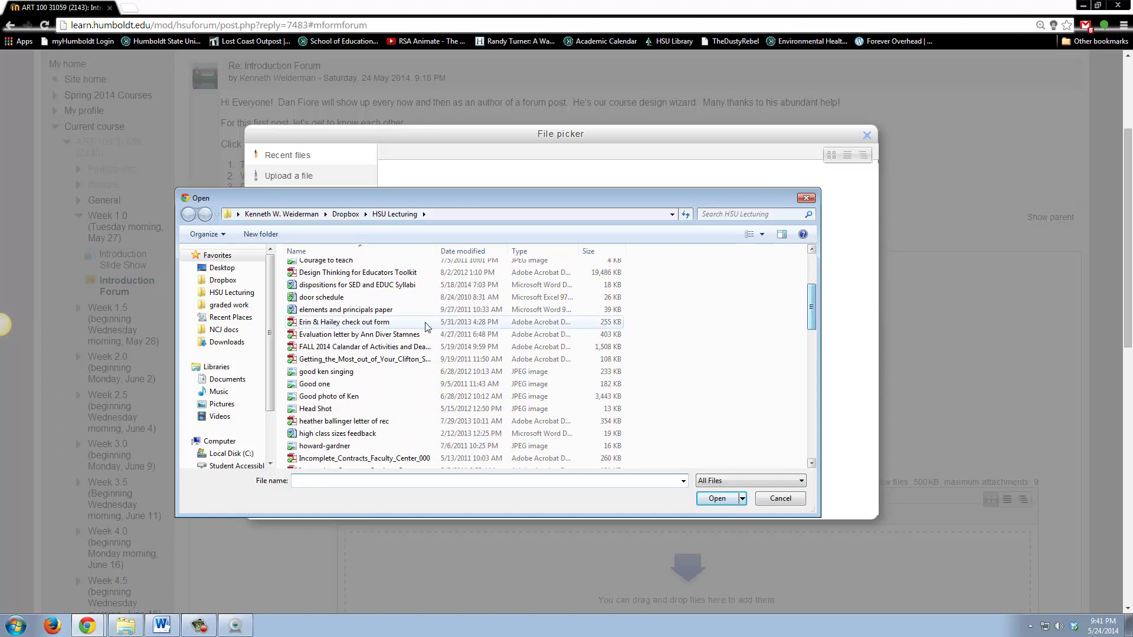
pyautogui.doubleClick(342, 372)
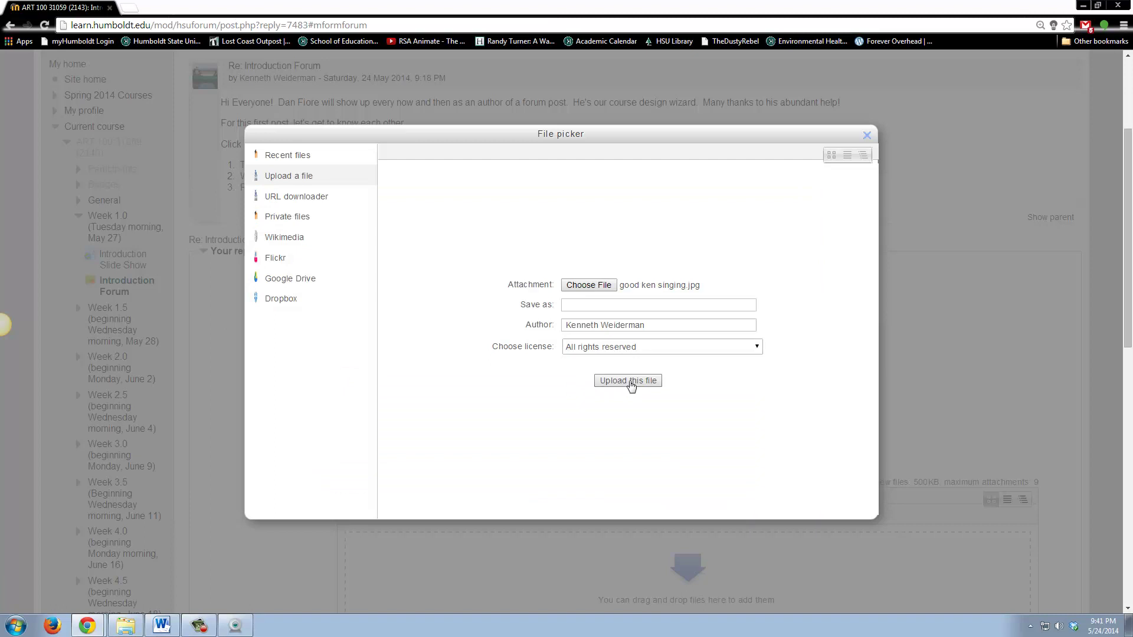
pyautogui.click(630, 382)
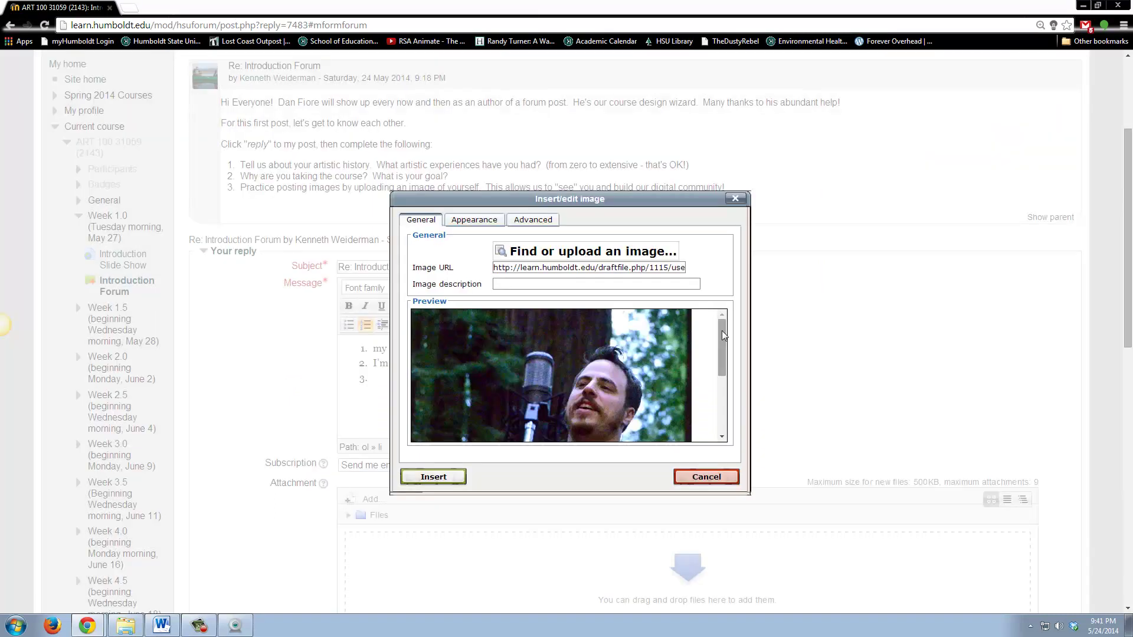
# Step: Change the photo's width from 380 to 200 px, insert it, and skip the description warning
pyautogui.moveTo(721, 333)
pyautogui.mouseDown()
pyautogui.moveTo(719, 372)
pyautogui.moveTo(714, 334)
pyautogui.mouseUp()
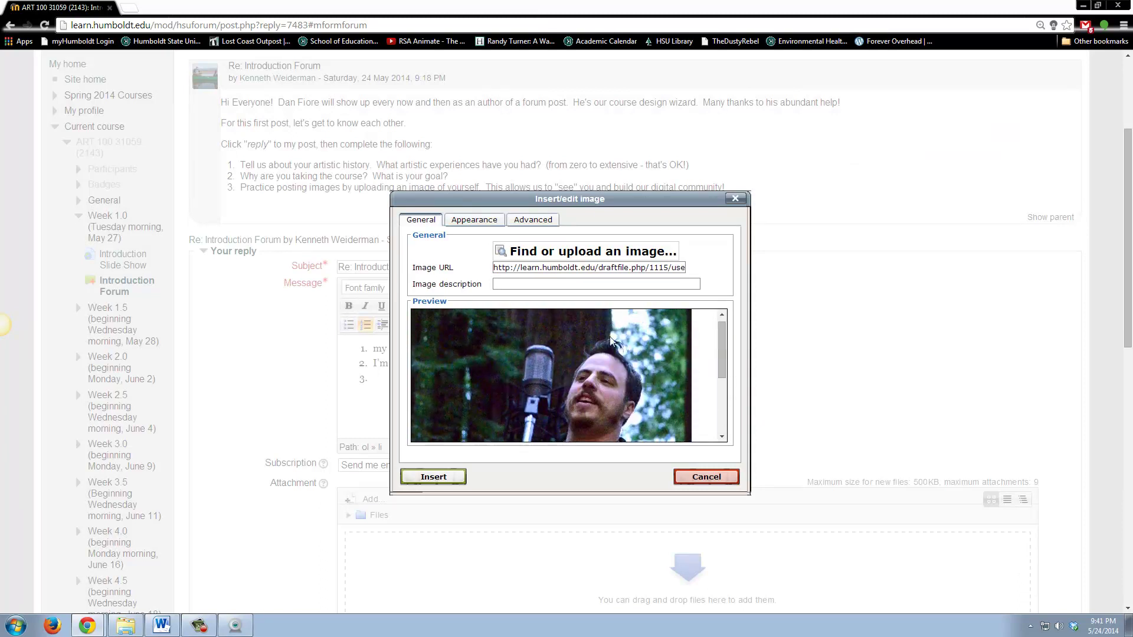
pyautogui.click(488, 223)
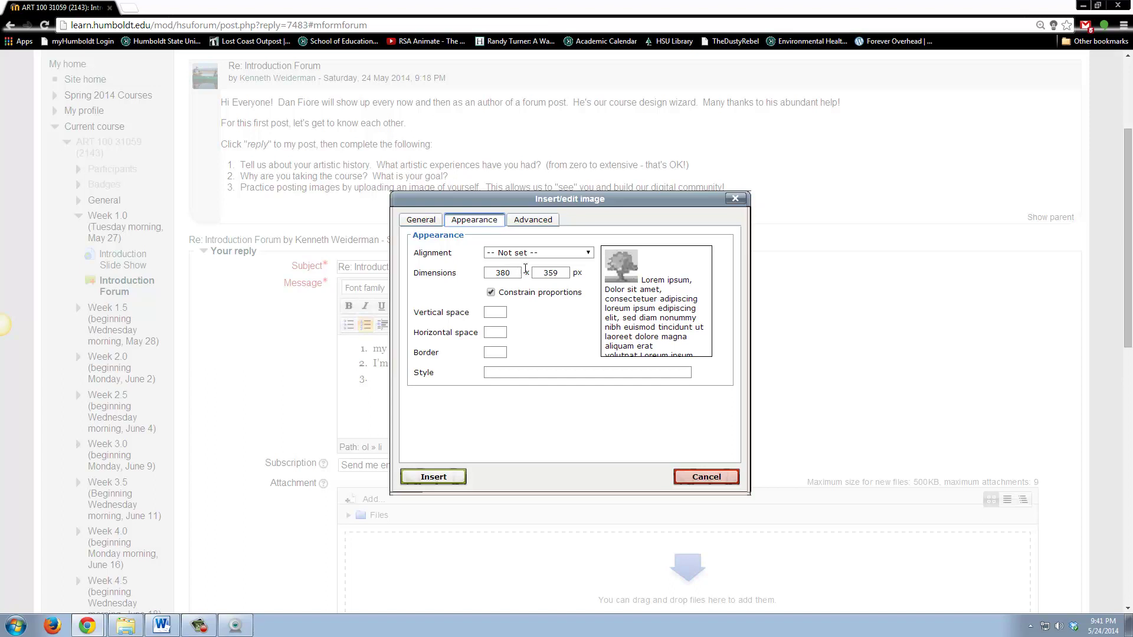
pyautogui.click(428, 223)
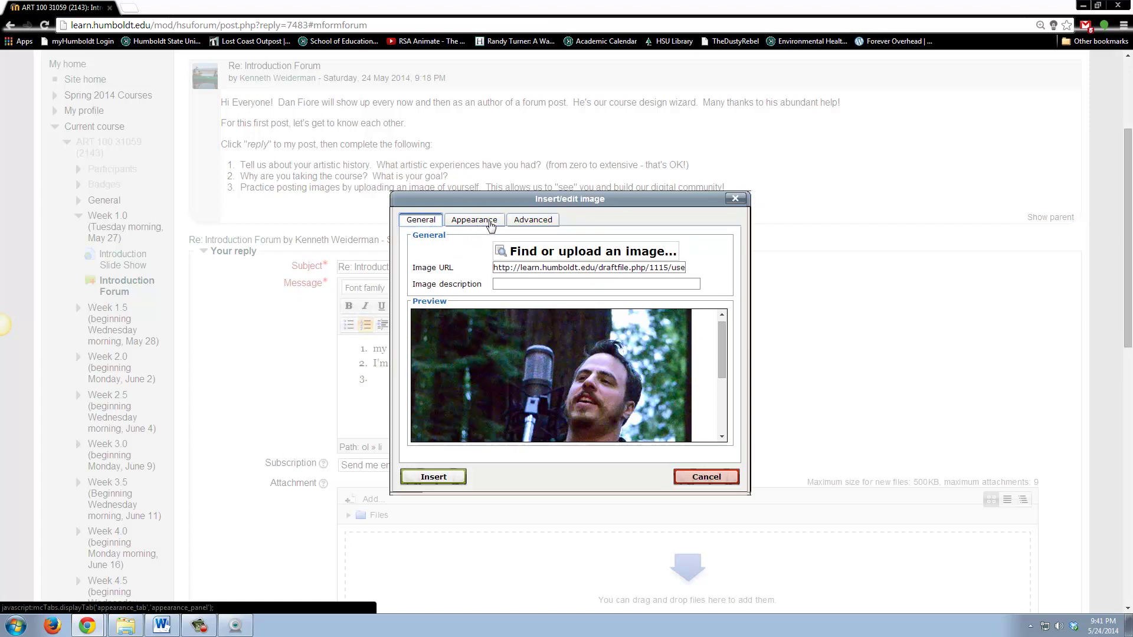
pyautogui.click(486, 225)
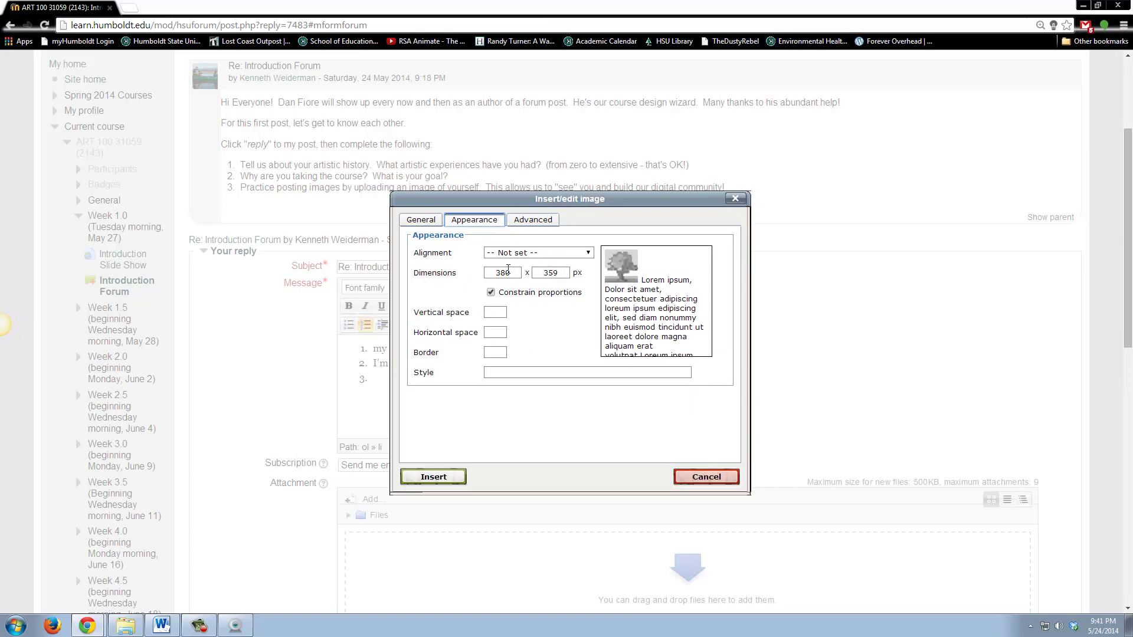
pyautogui.moveTo(489, 272); pyautogui.dragTo(533, 272)
pyautogui.write('200')
pyautogui.click(450, 476)
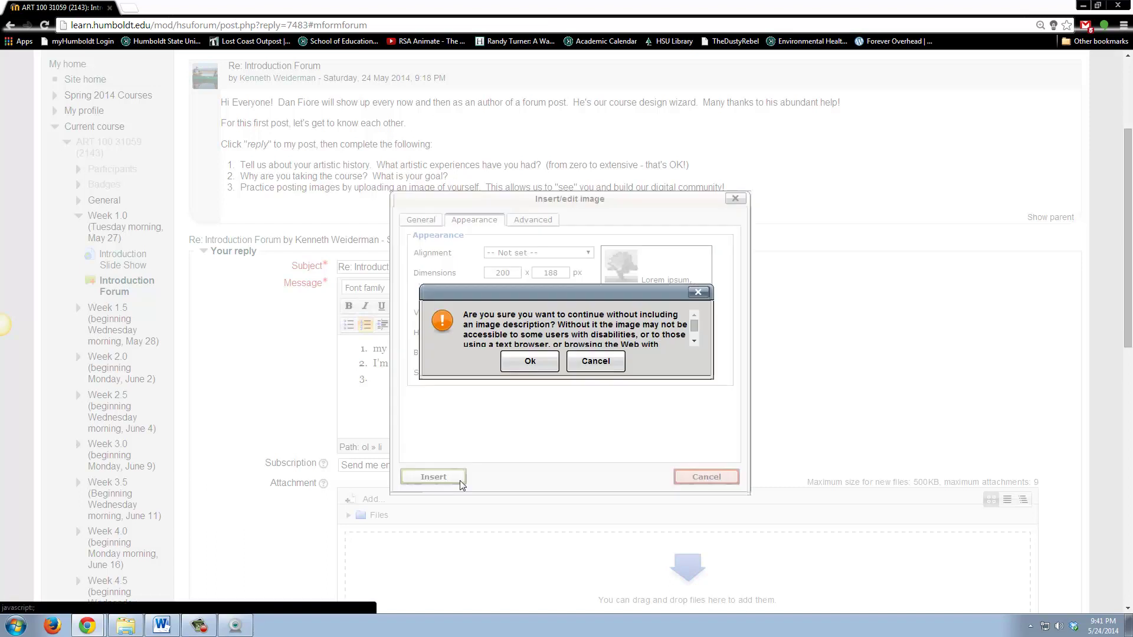
pyautogui.click(530, 362)
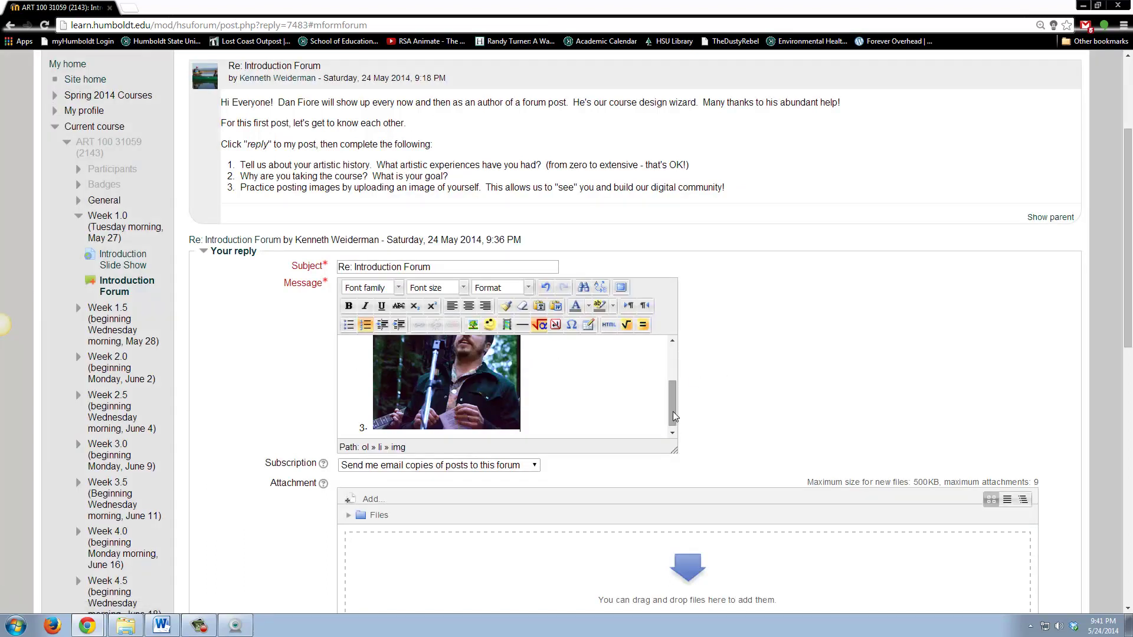
# Step: Drag the editor's resize grip down so both list items and the whole photo show
pyautogui.moveTo(672, 414); pyautogui.dragTo(671, 379)
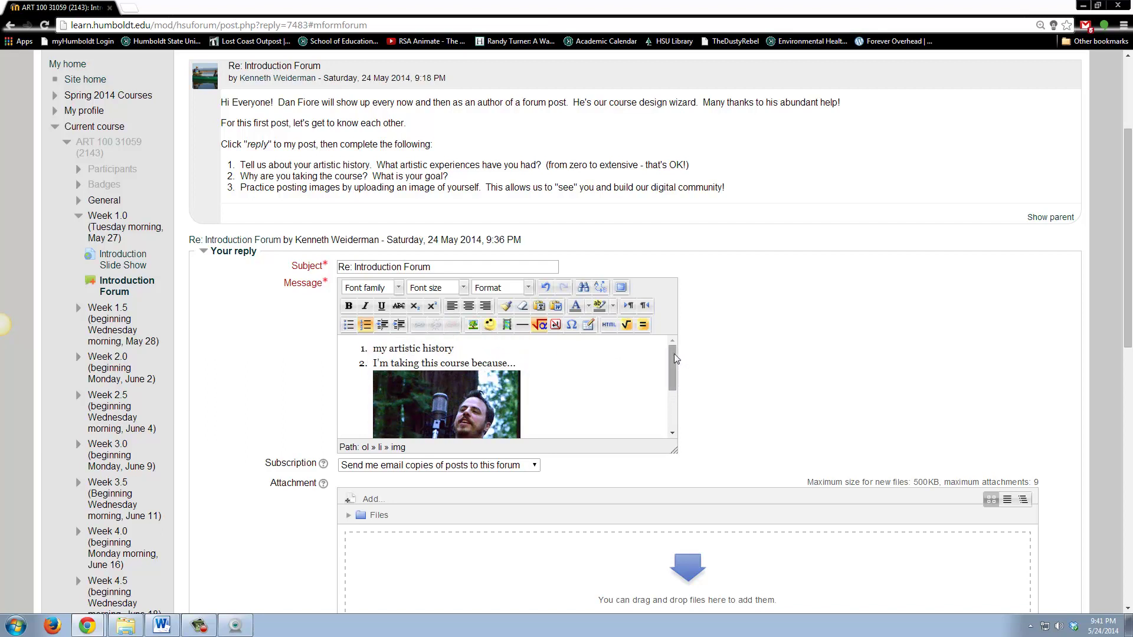
pyautogui.moveTo(672, 359); pyautogui.dragTo(683, 402)
pyautogui.moveTo(672, 451); pyautogui.dragTo(723, 551)
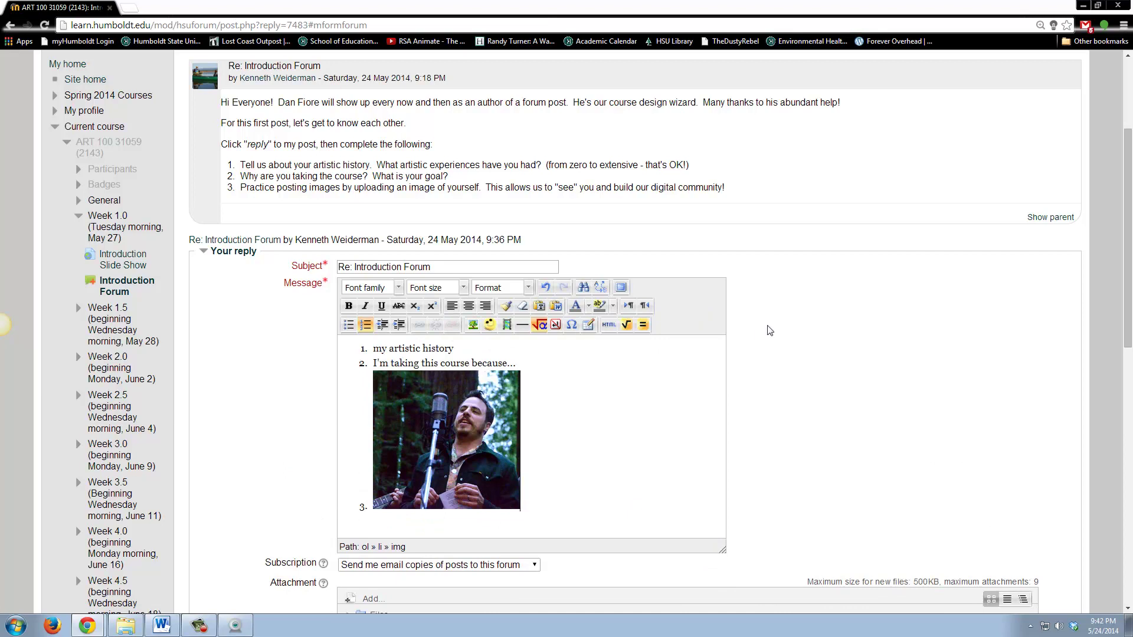
pyautogui.scroll(-3, 773, 329)
pyautogui.scroll(-3, 771, 324)
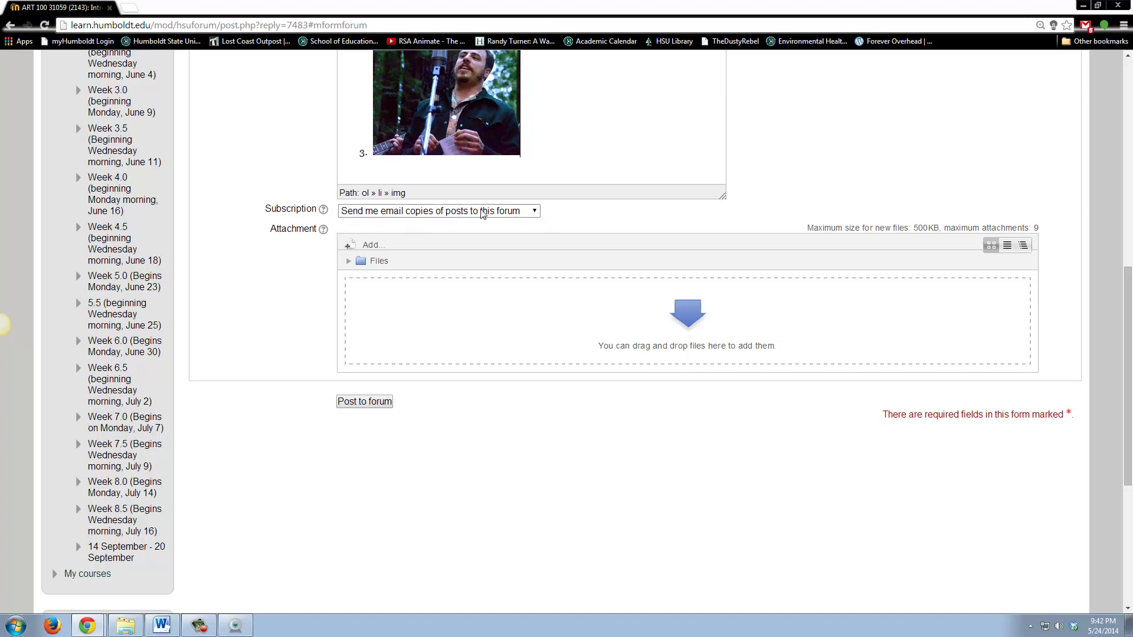
# Step: Keep the Subscription option set to 'Send me email copies'
pyautogui.click(533, 212)
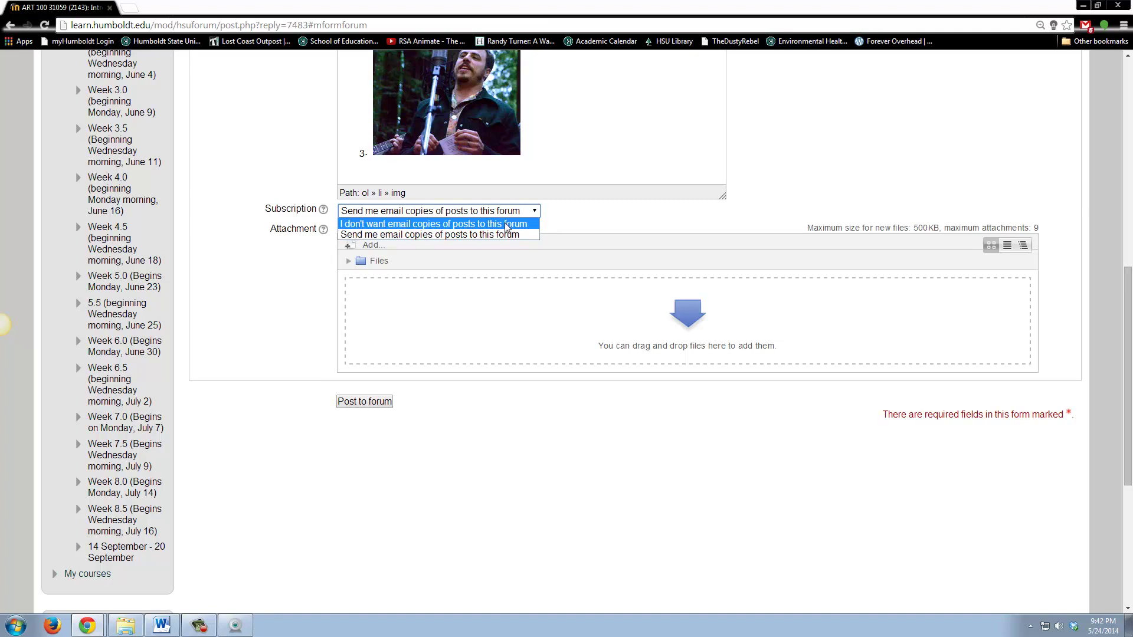
pyautogui.click(294, 325)
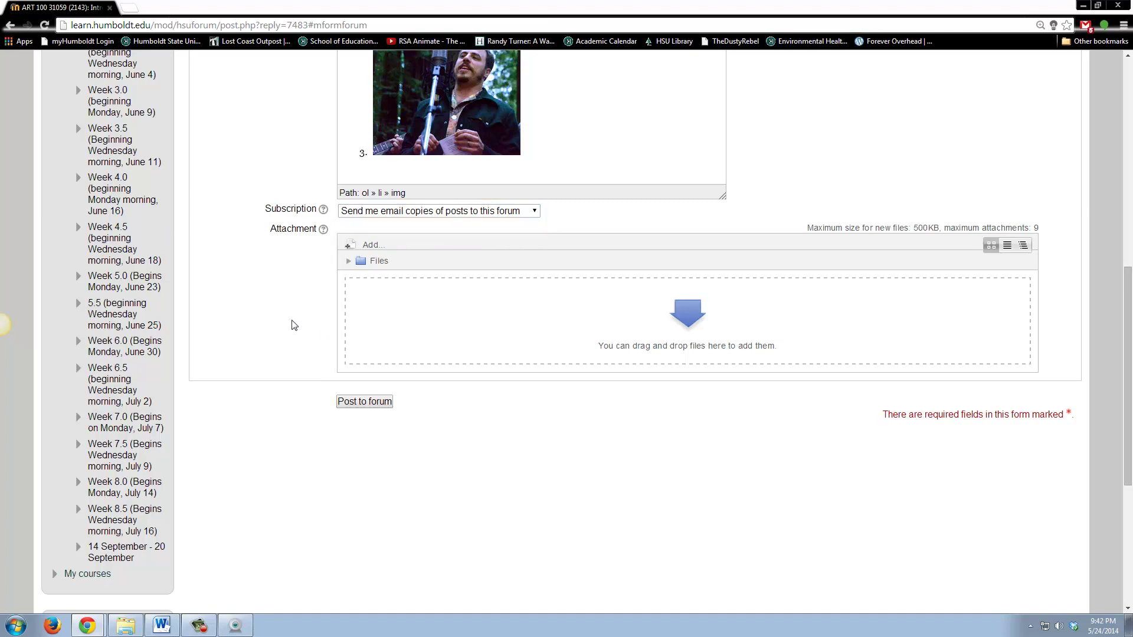
pyautogui.scroll(3, 293, 325)
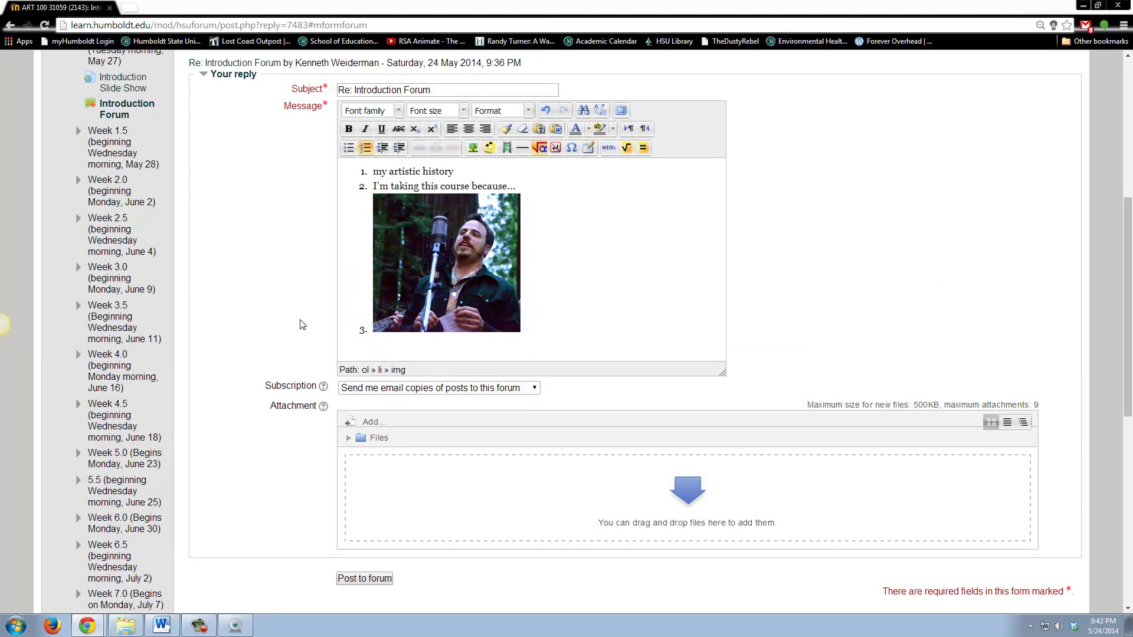
pyautogui.scroll(-2, 317, 328)
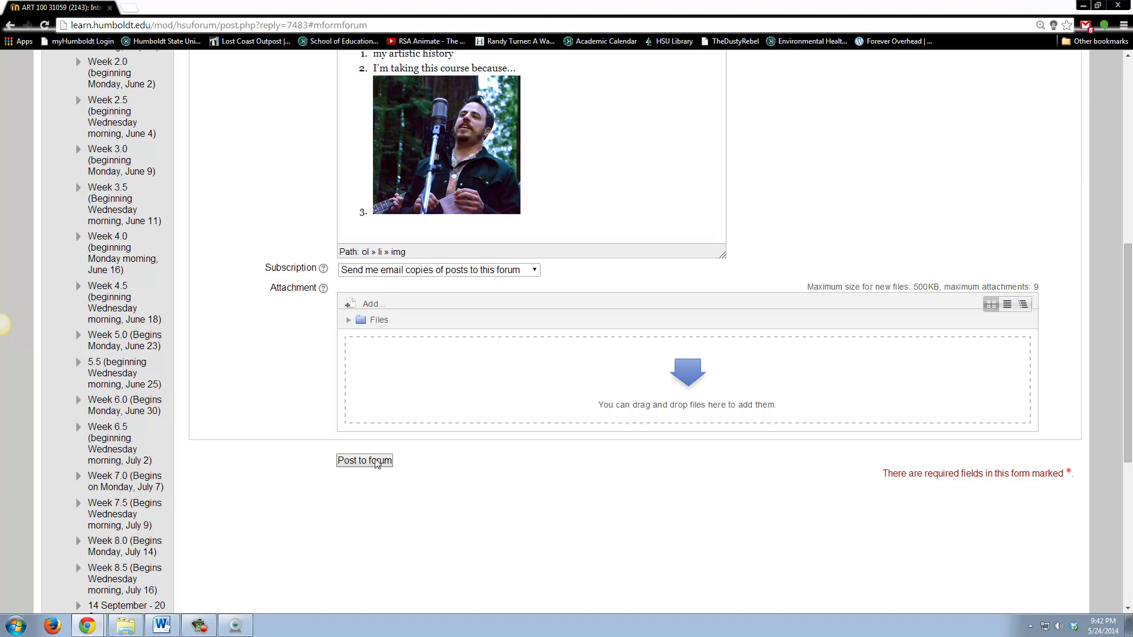
# Step: Post the reply and scroll the Introduction Forum thread to check it
pyautogui.click(377, 465)
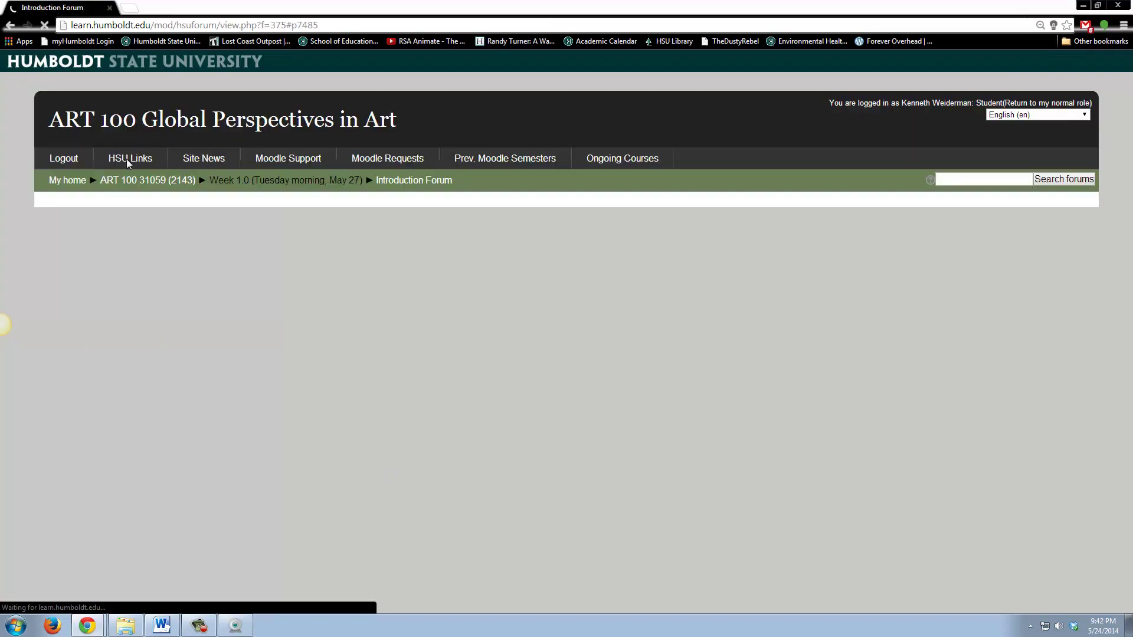
pyautogui.scroll(3, 649, 292)
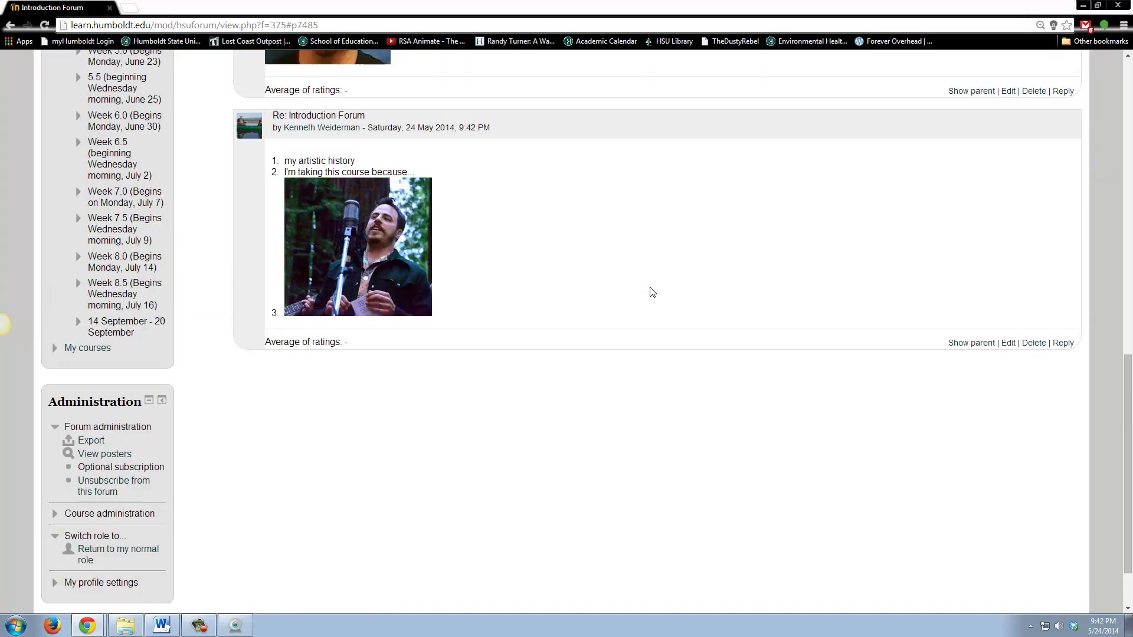
pyautogui.scroll(3, 652, 292)
pyautogui.scroll(4, 652, 292)
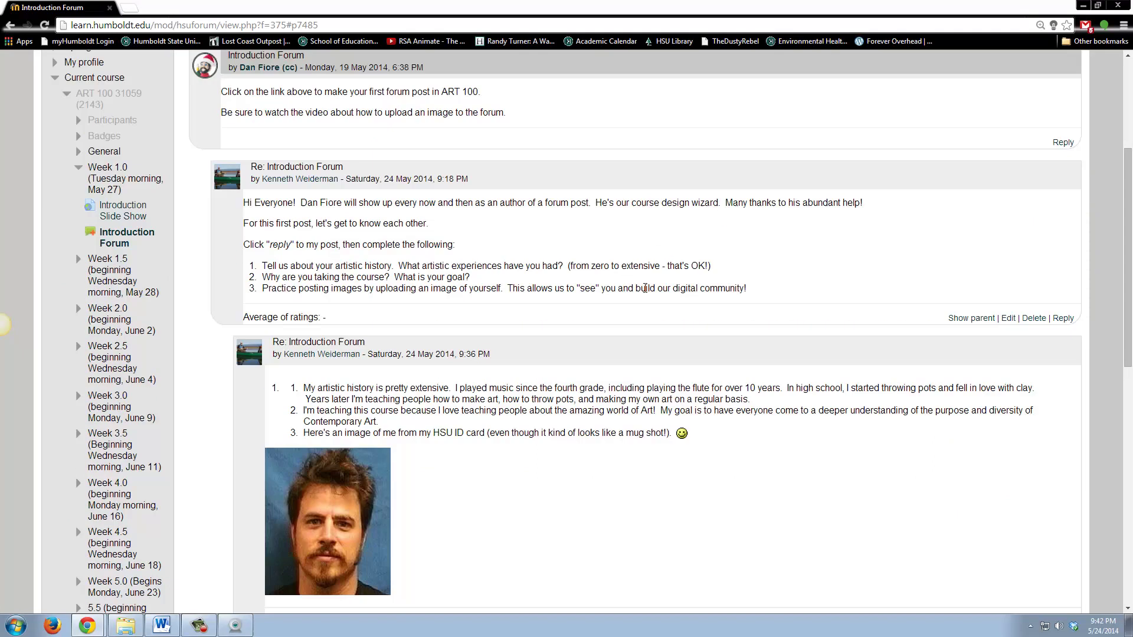
pyautogui.scroll(-4, 557, 230)
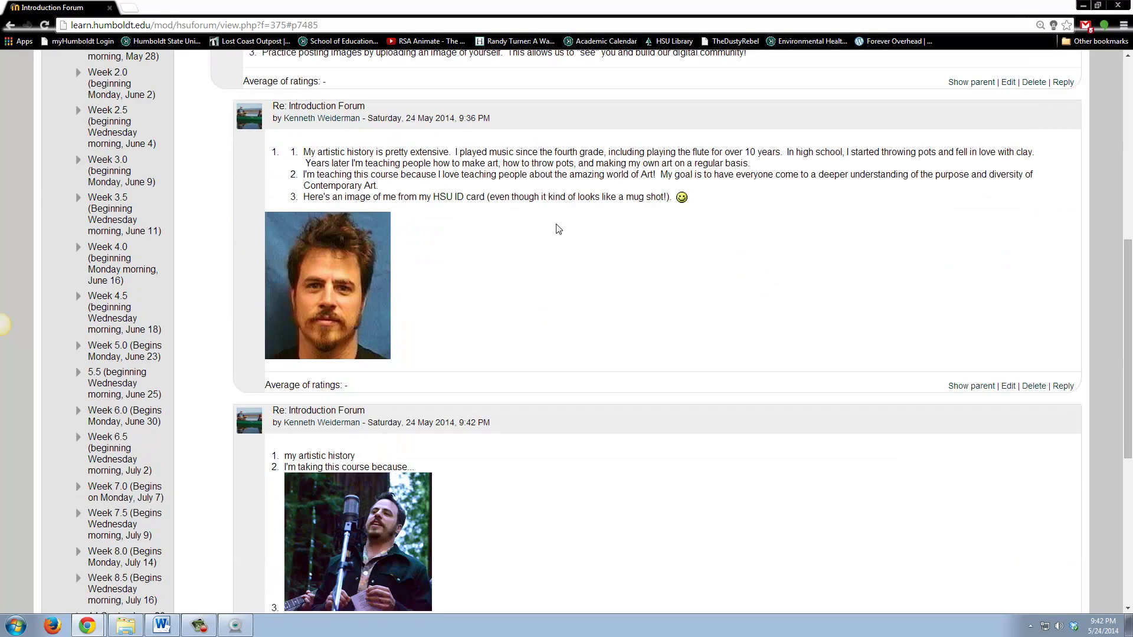
pyautogui.scroll(-2, 549, 437)
pyautogui.scroll(-1, 581, 410)
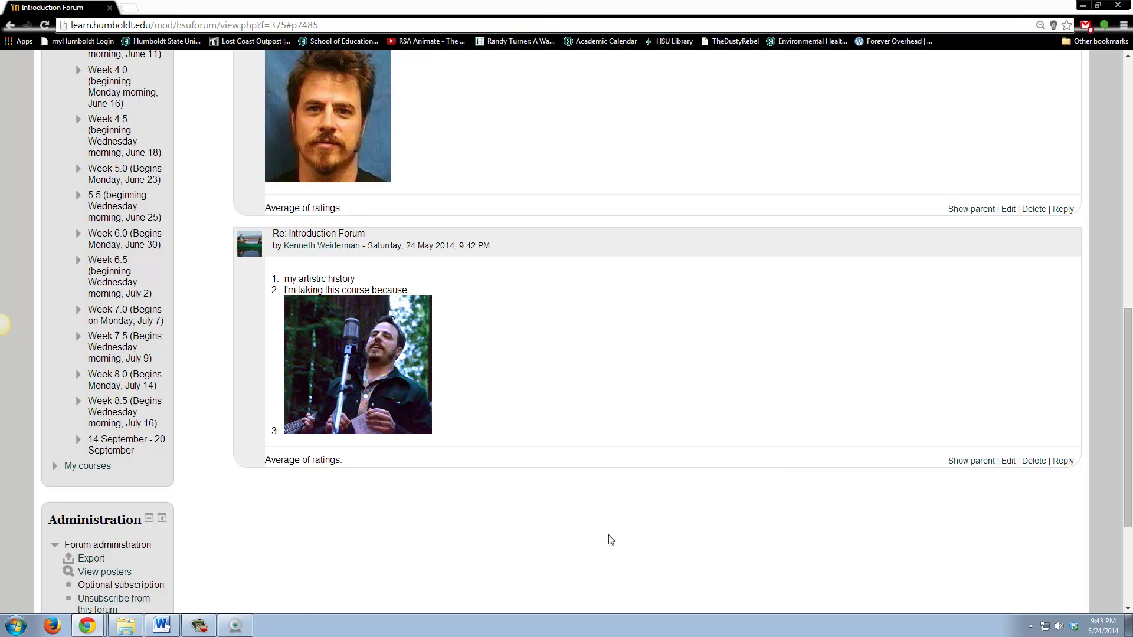
pyautogui.click(201, 626)
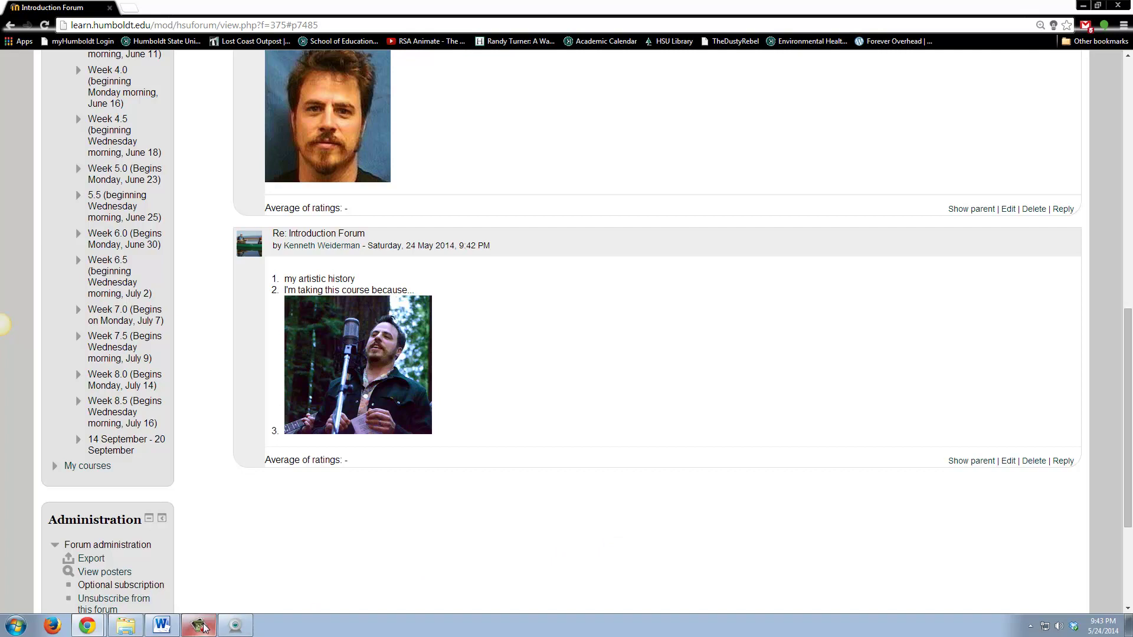